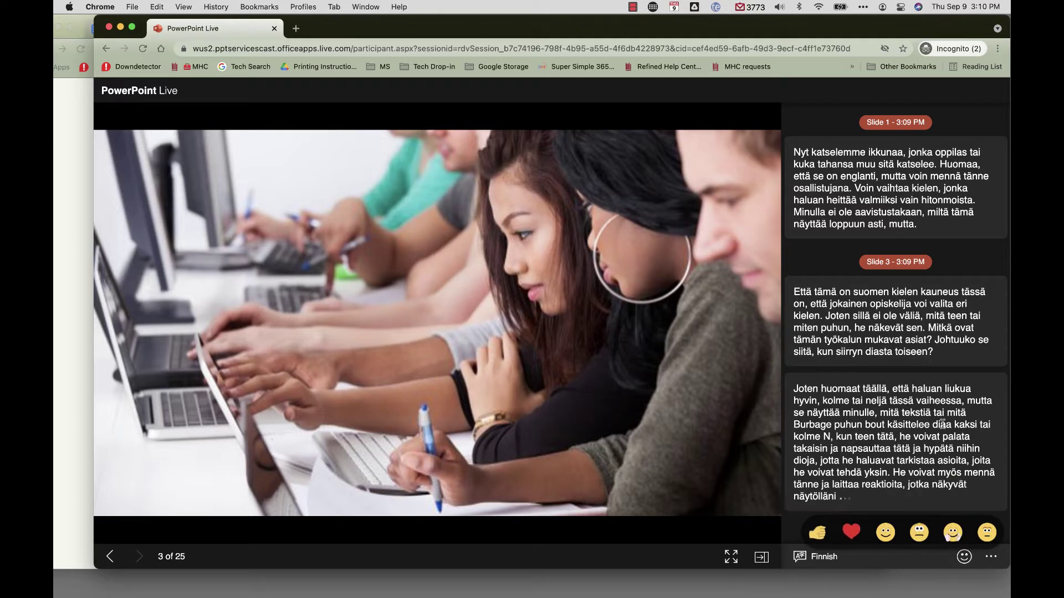
Open the presentation rating in the participant view and give the presentation four stars.
{"action": "left_click", "coordinate": [990, 558]}
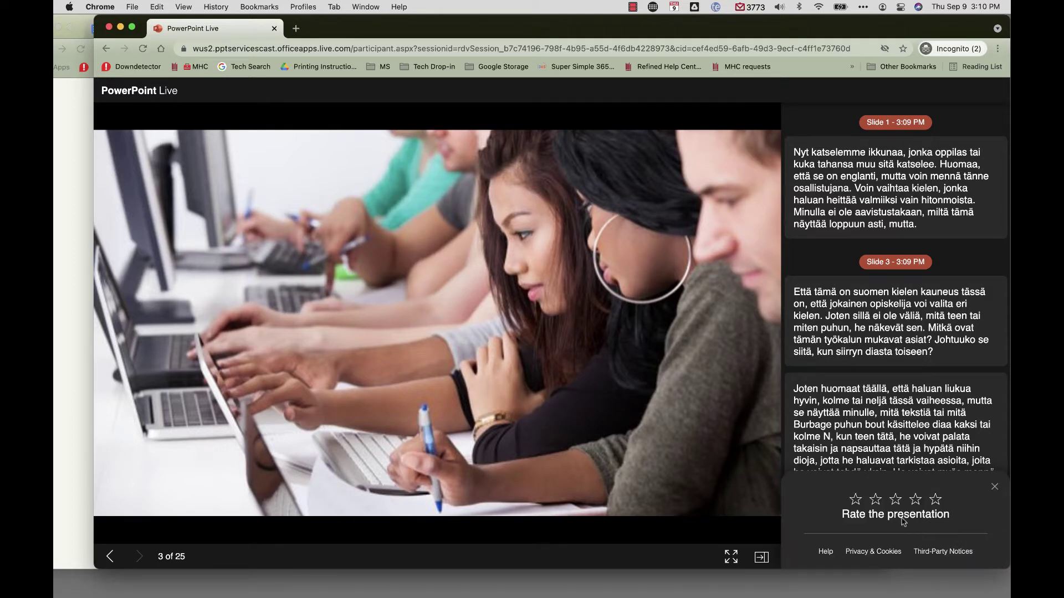
{"action": "left_click", "coordinate": [915, 501]}
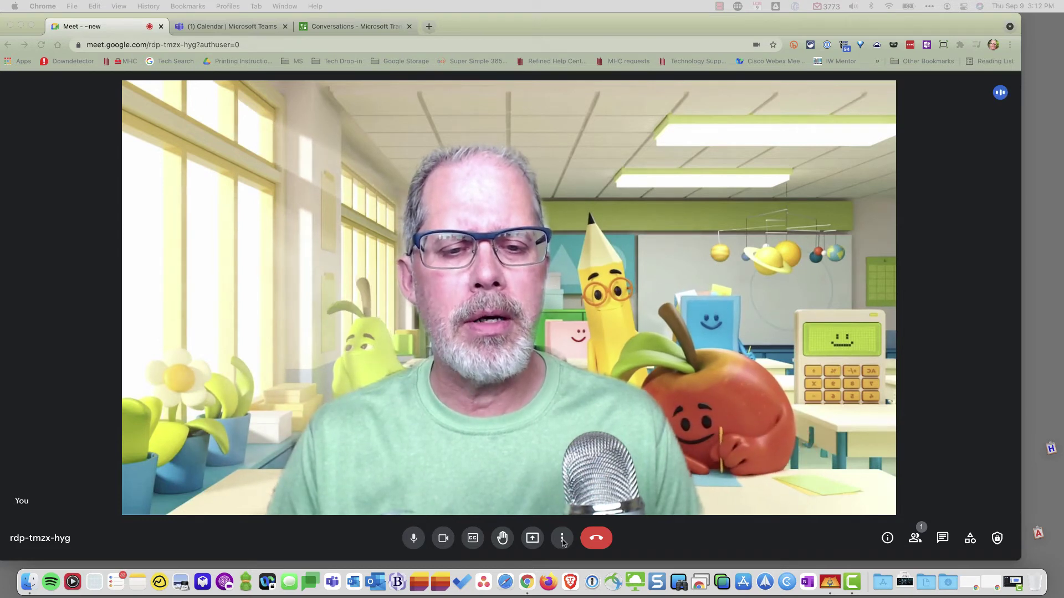
Switch to the Google Meet call and turn on captions with English as the meeting language.
{"action": "left_click", "coordinate": [562, 539]}
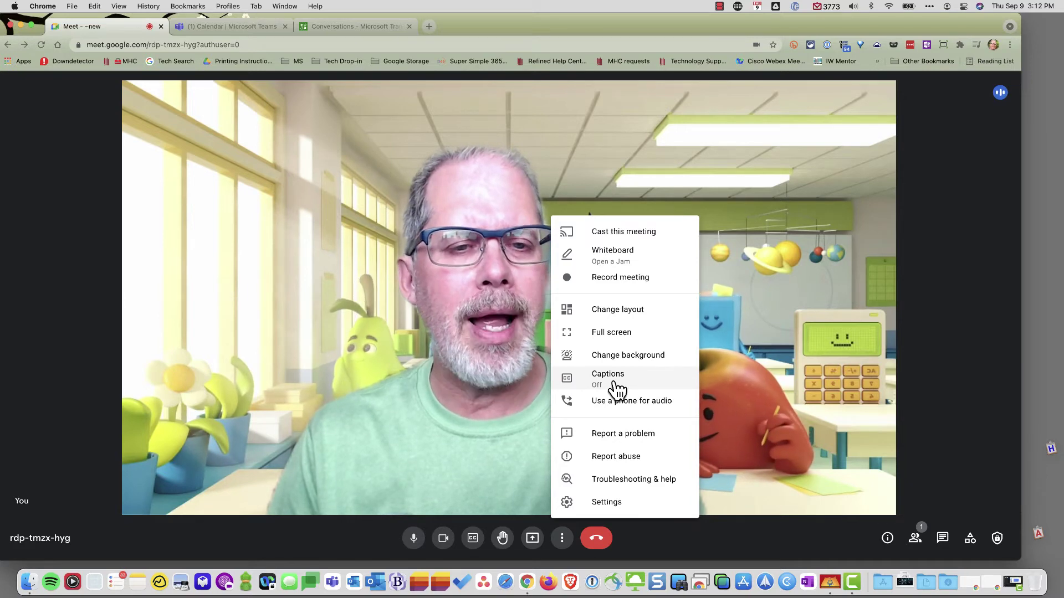
{"action": "left_click", "coordinate": [617, 388]}
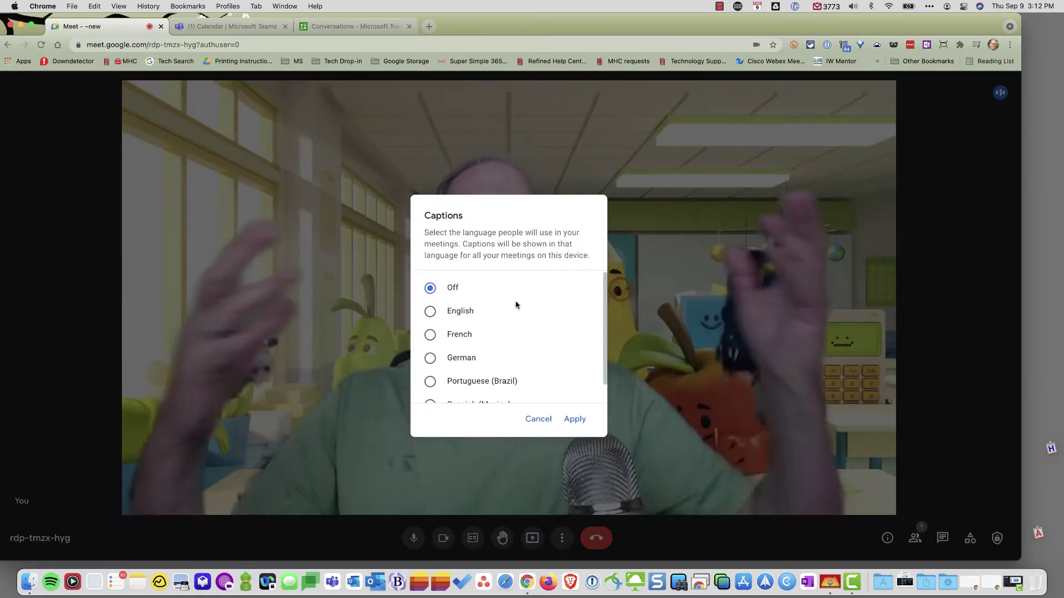
{"action": "left_click", "coordinate": [430, 312]}
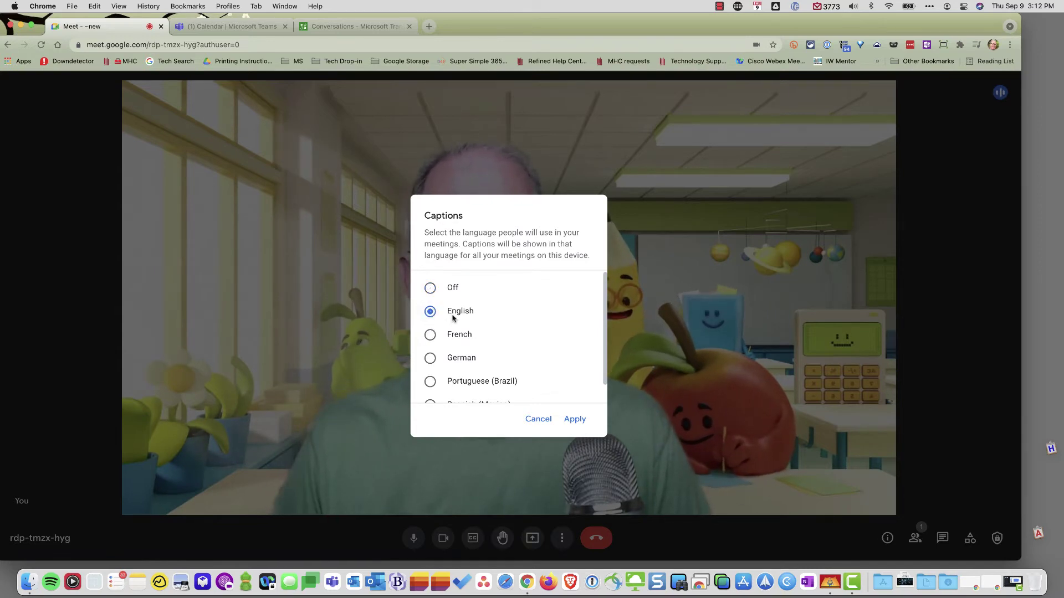
{"action": "left_click", "coordinate": [576, 419]}
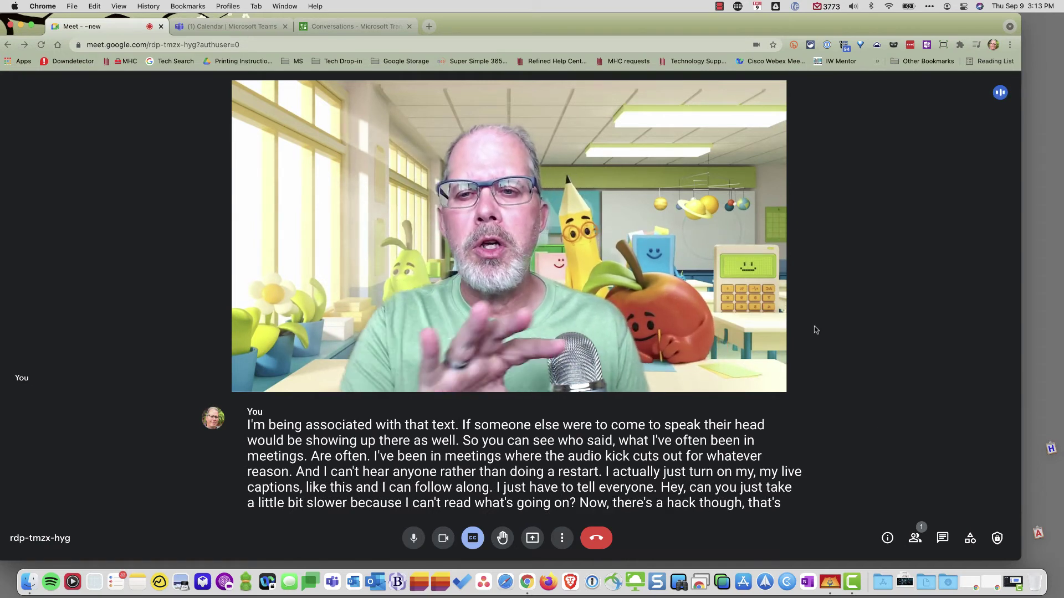
Translate the captioned Meet page to French with the browser's page translation.
{"action": "right_click", "coordinate": [825, 282]}
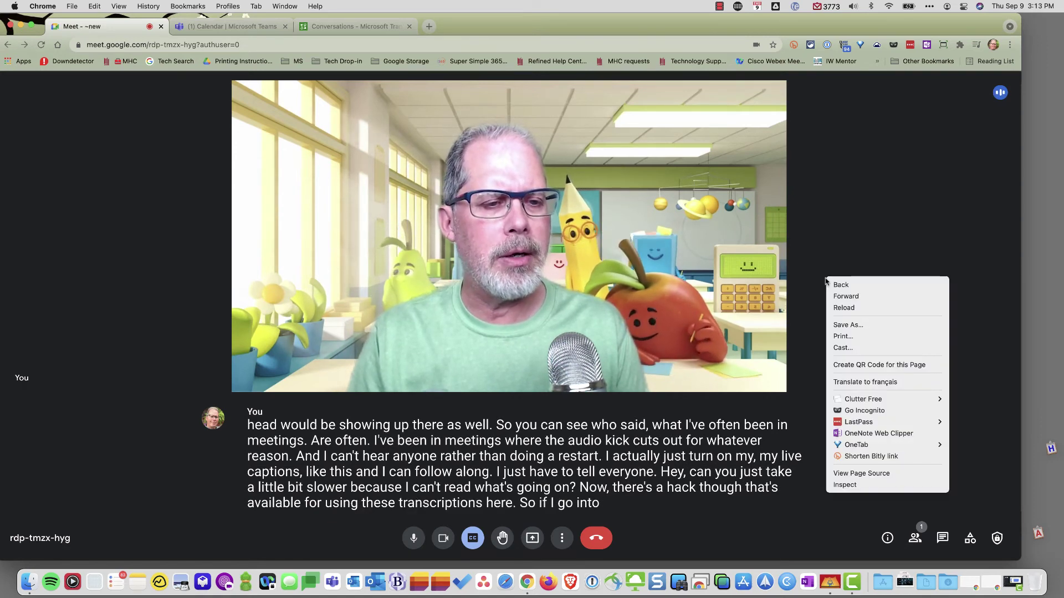
{"action": "left_click", "coordinate": [876, 384]}
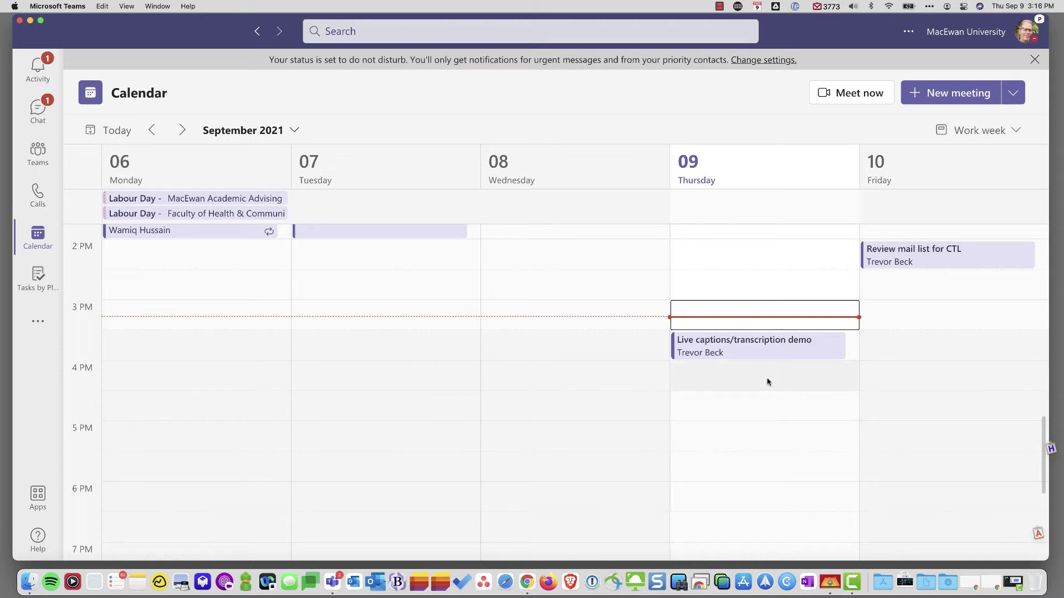
Join the Live captions/transcription demo meeting from the Teams calendar with computer audio, enlarging its window before entering.
{"action": "left_click", "coordinate": [735, 353]}
{"action": "left_click", "coordinate": [453, 316]}
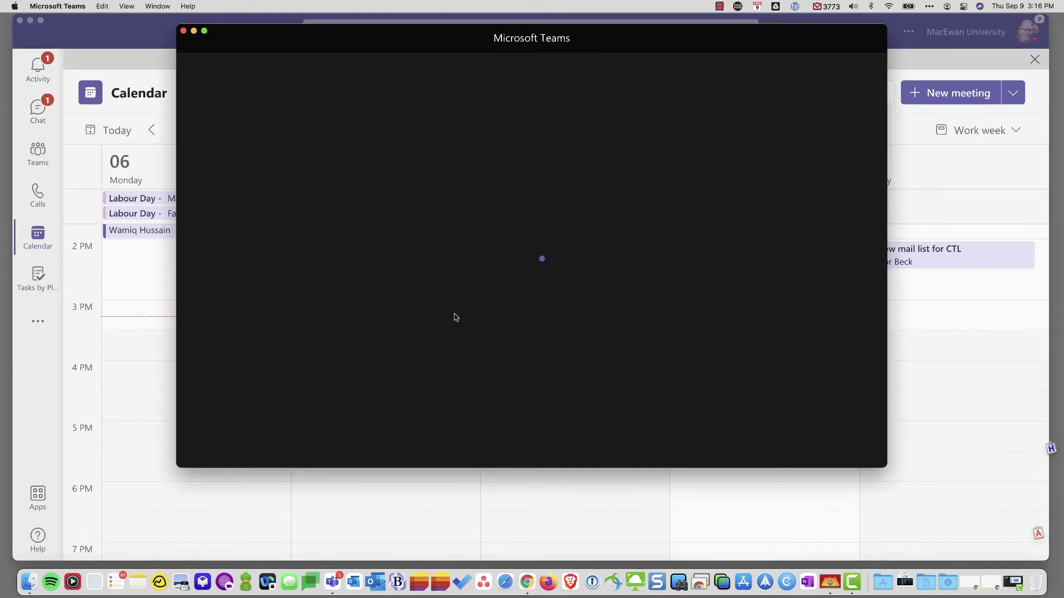
{"action": "left_click_drag", "start_coordinate": [410, 41], "coordinate": [357, 38]}
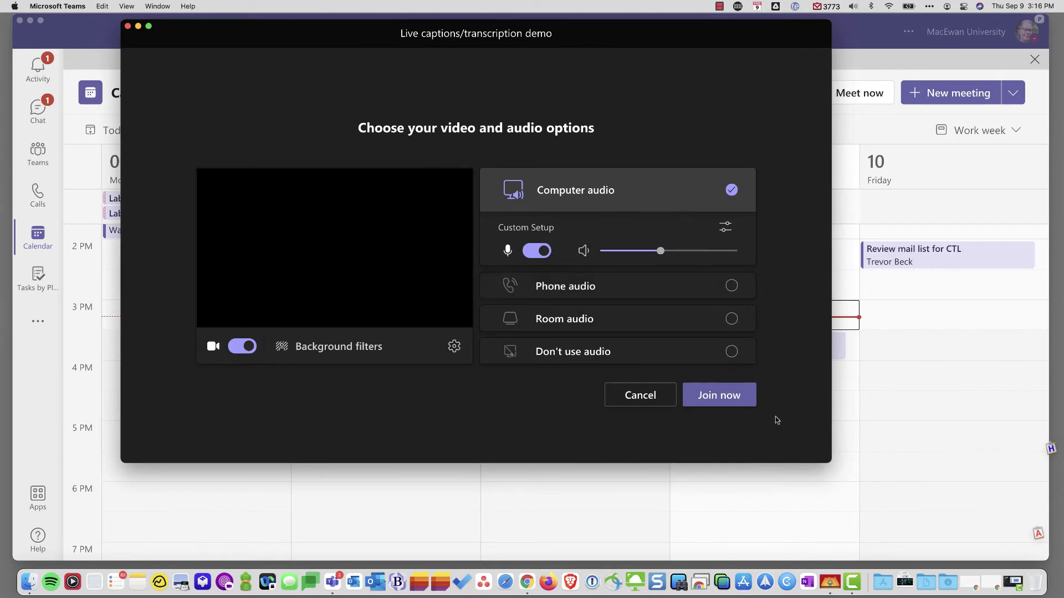
{"action": "left_click_drag", "start_coordinate": [831, 462], "coordinate": [937, 544]}
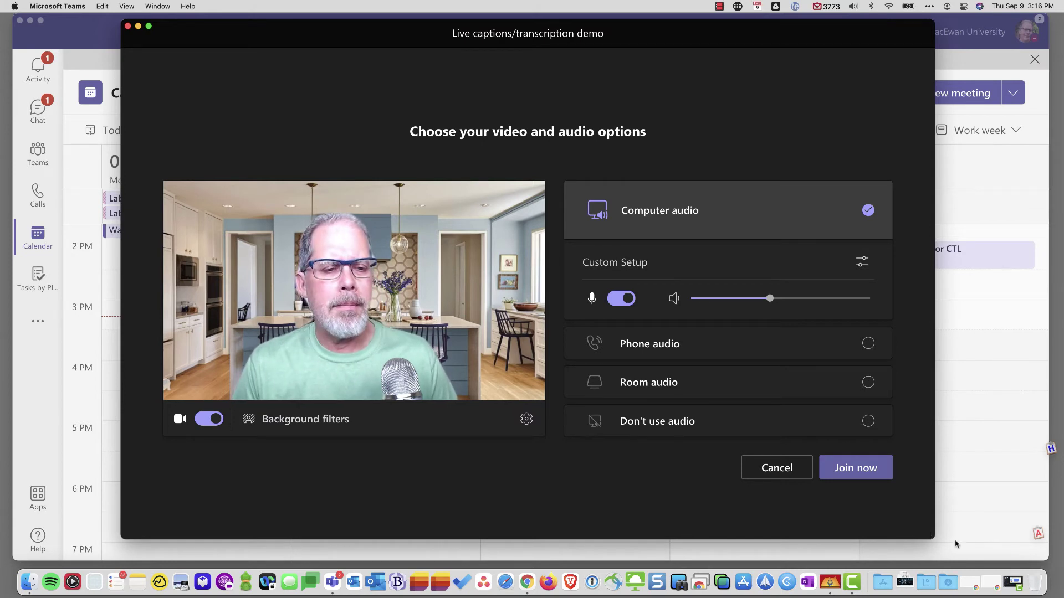
{"action": "left_click", "coordinate": [852, 475]}
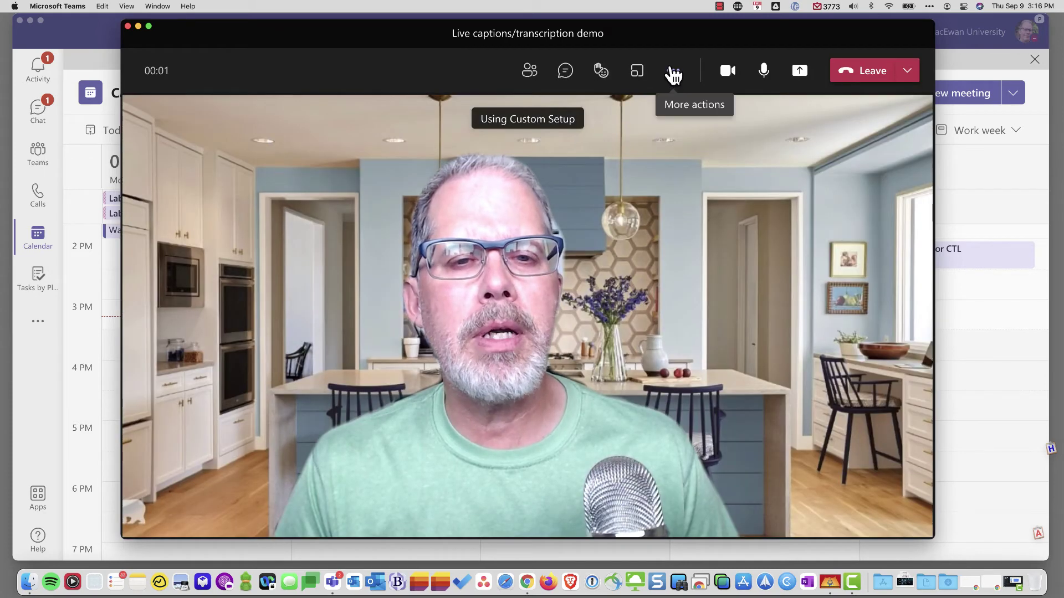
Turn on live captions in the Teams meeting with English (US) as the spoken language.
{"action": "left_click", "coordinate": [673, 71]}
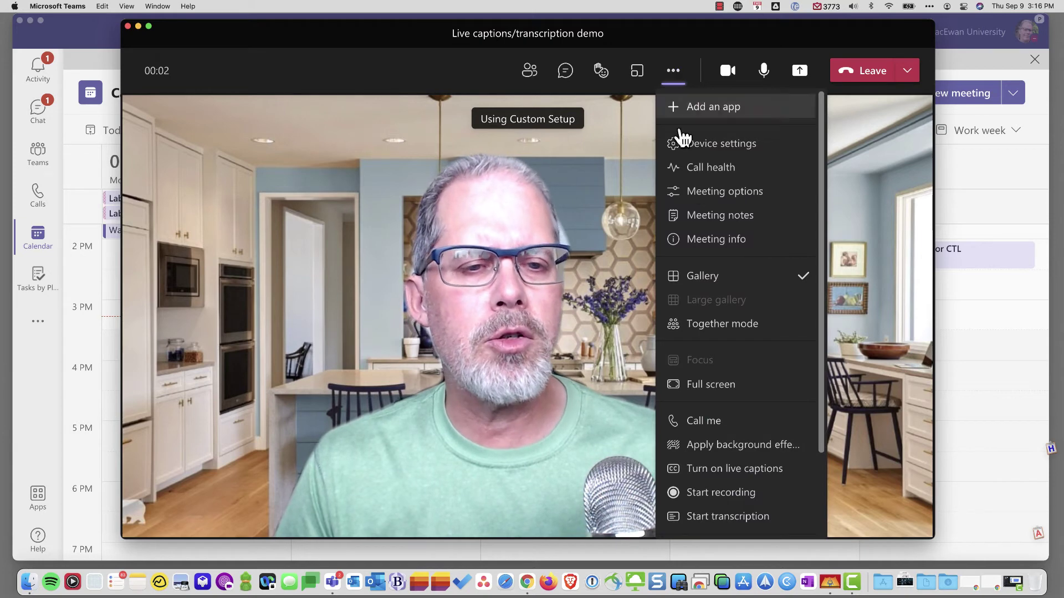
{"action": "scroll", "coordinate": [728, 438], "scroll_direction": "down", "scroll_amount": 2}
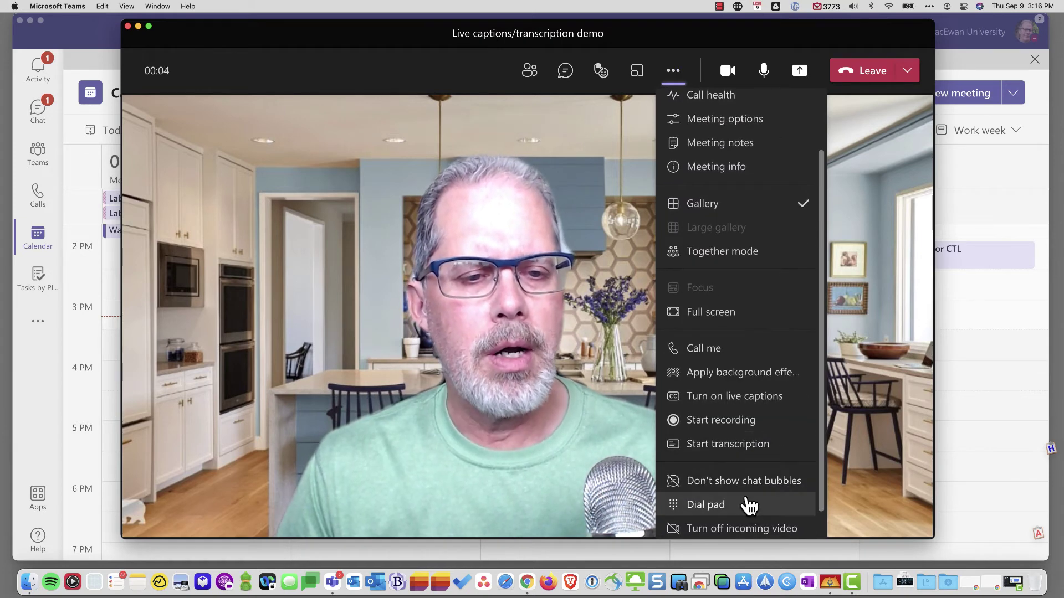
{"action": "left_click", "coordinate": [708, 396]}
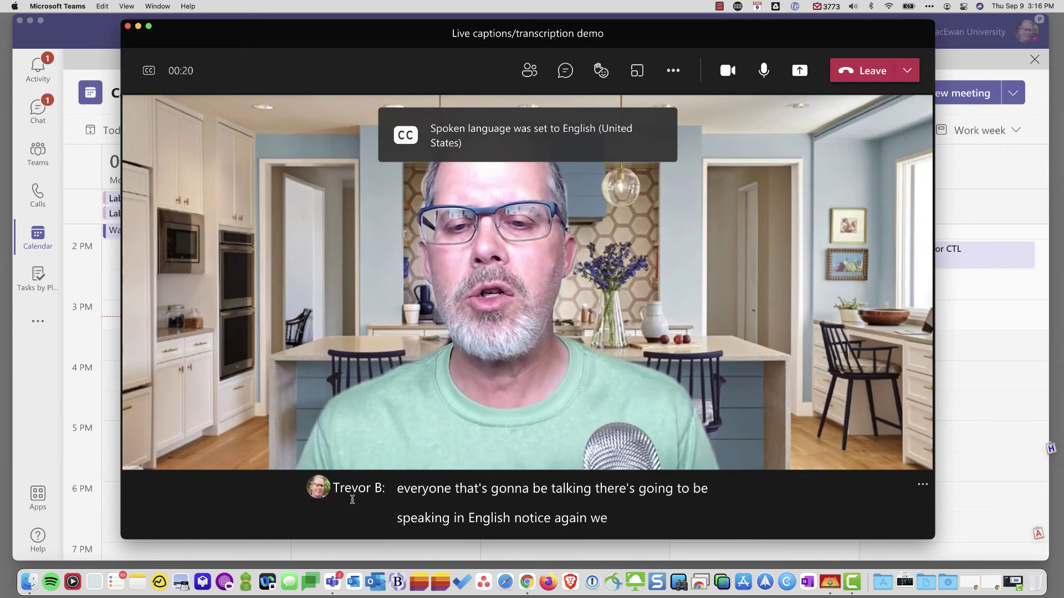
Inspect the spoken language setting for live captions and transcript, and close it without applying a change.
{"action": "left_click", "coordinate": [922, 487]}
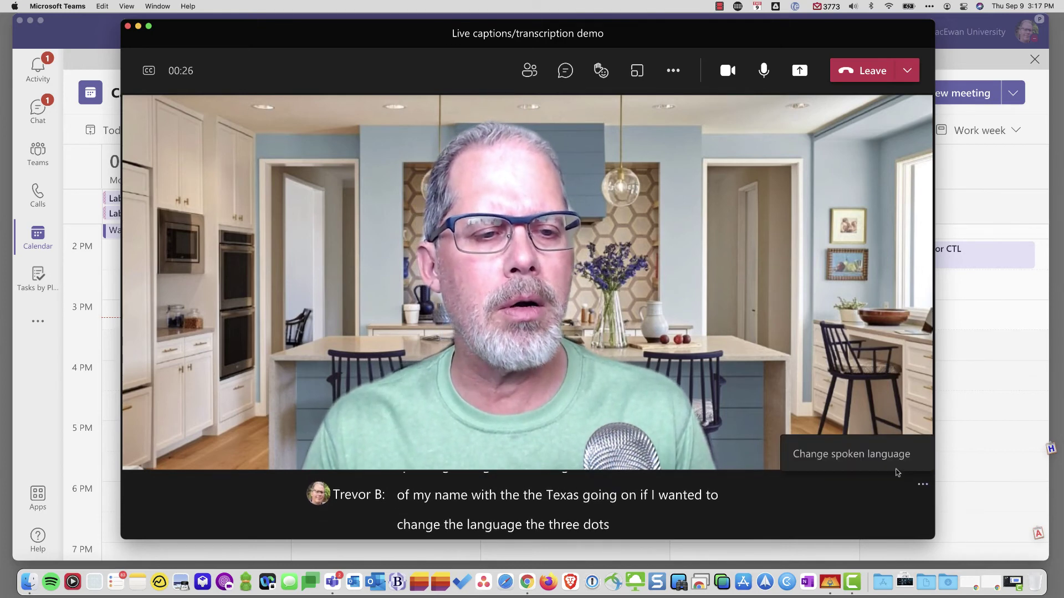
{"action": "left_click", "coordinate": [874, 463]}
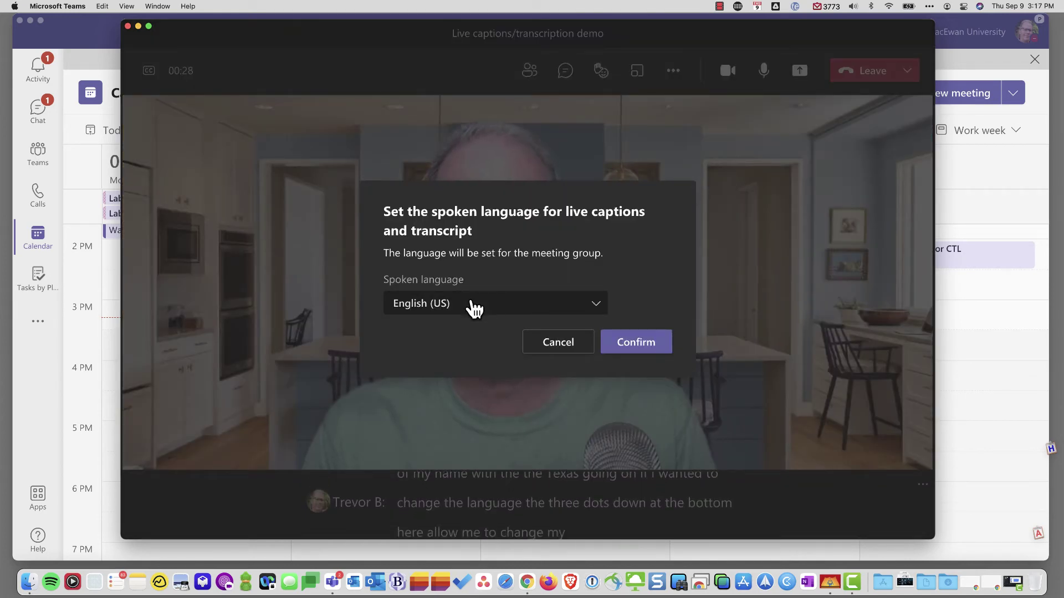
{"action": "left_click", "coordinate": [556, 344]}
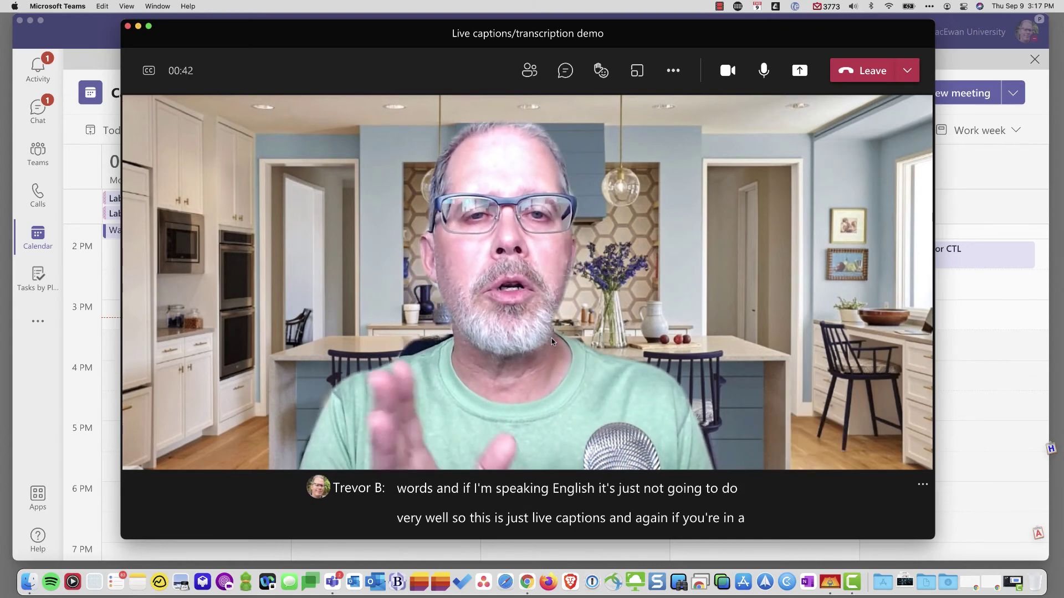
Start transcription for the Teams meeting.
{"action": "left_click", "coordinate": [673, 72]}
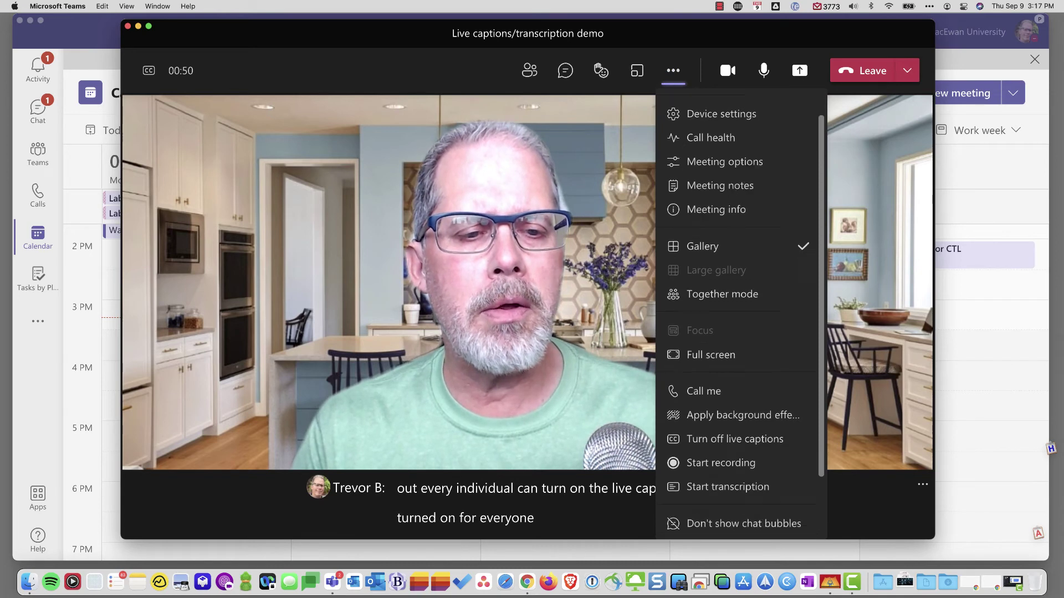
{"action": "scroll", "coordinate": [710, 343], "scroll_direction": "down", "scroll_amount": 2}
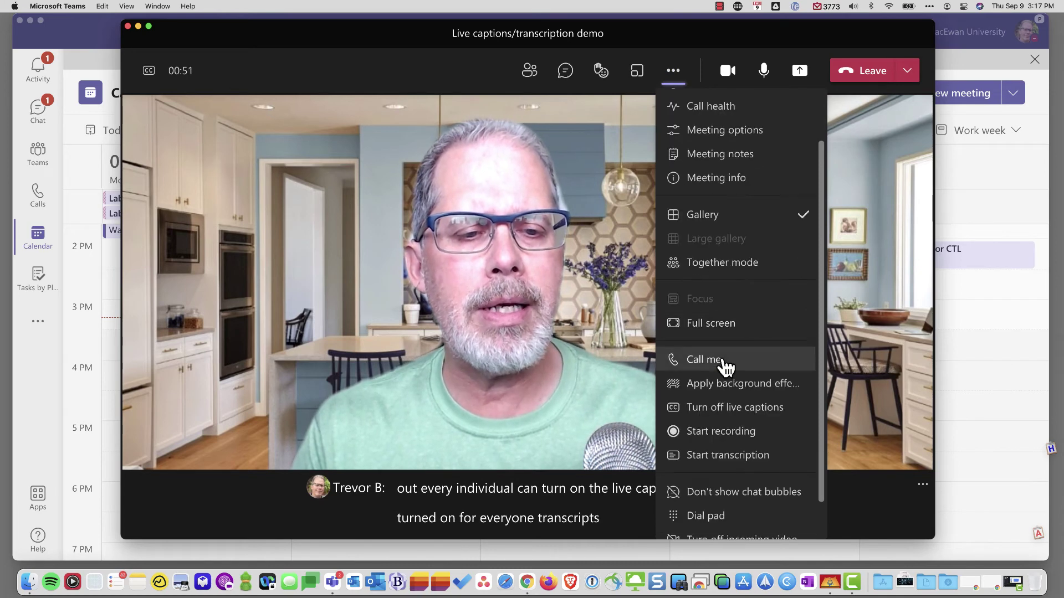
{"action": "left_click", "coordinate": [720, 455]}
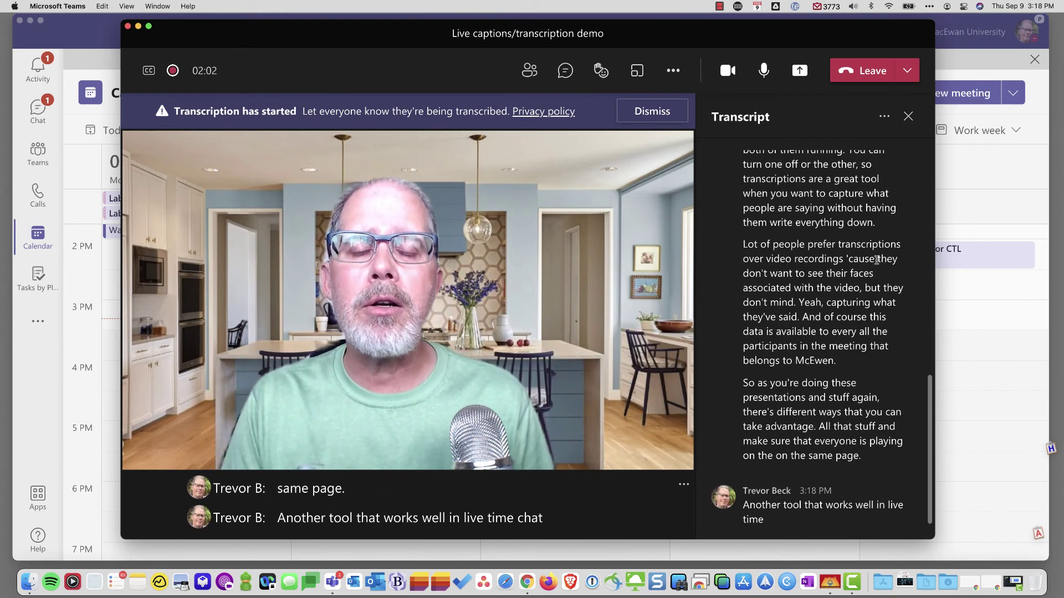
Switch to Microsoft Translator in Chrome and start an English conversation in presenter mode with Mic stays on enabled and Mute others off.
{"action": "left_click", "coordinate": [525, 588]}
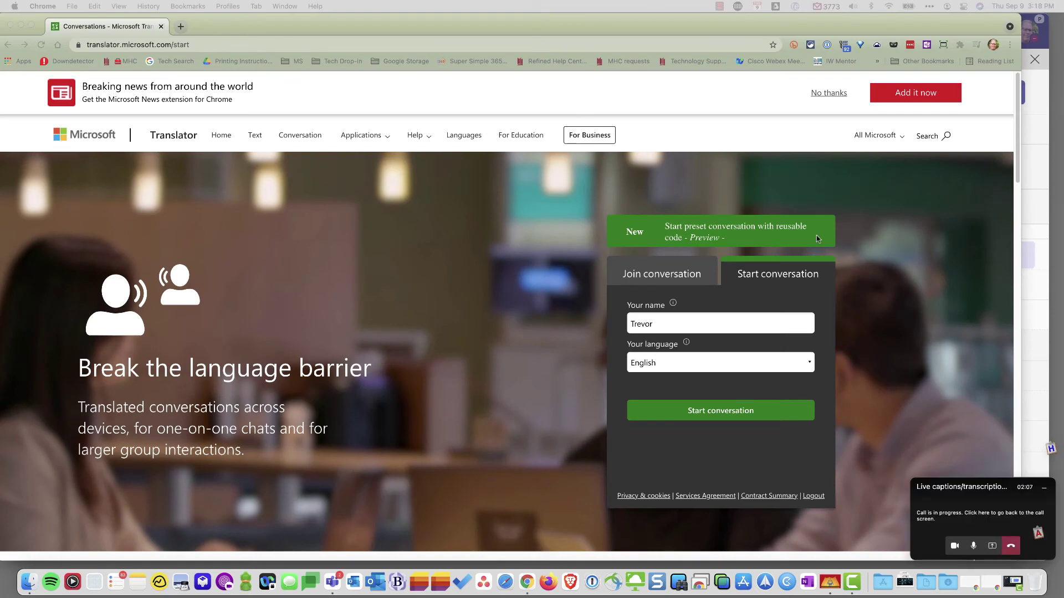
{"action": "scroll", "coordinate": [803, 183], "scroll_direction": "down", "scroll_amount": 1}
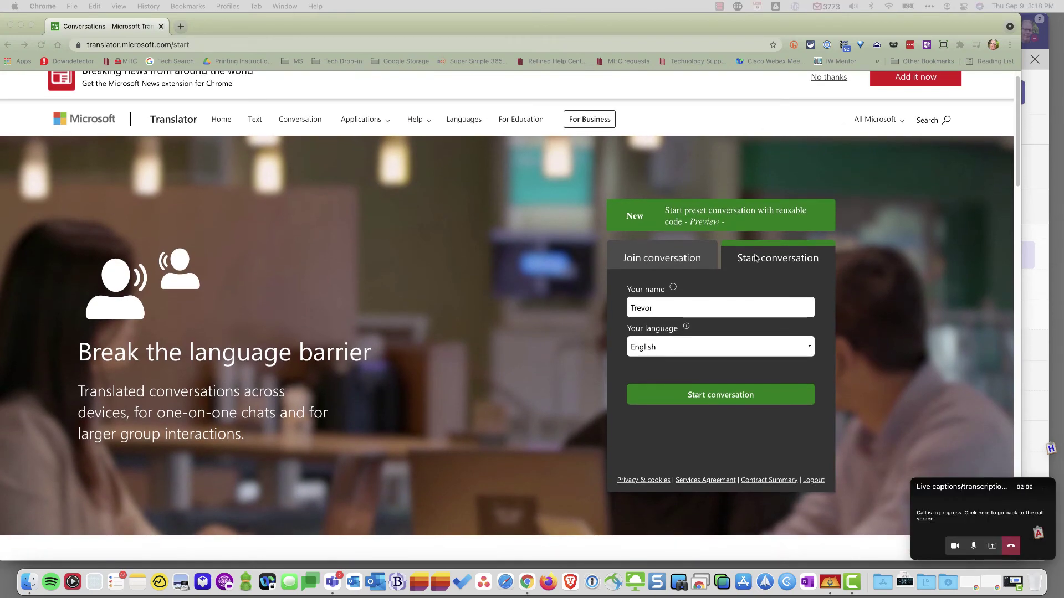
{"action": "left_click", "coordinate": [705, 397]}
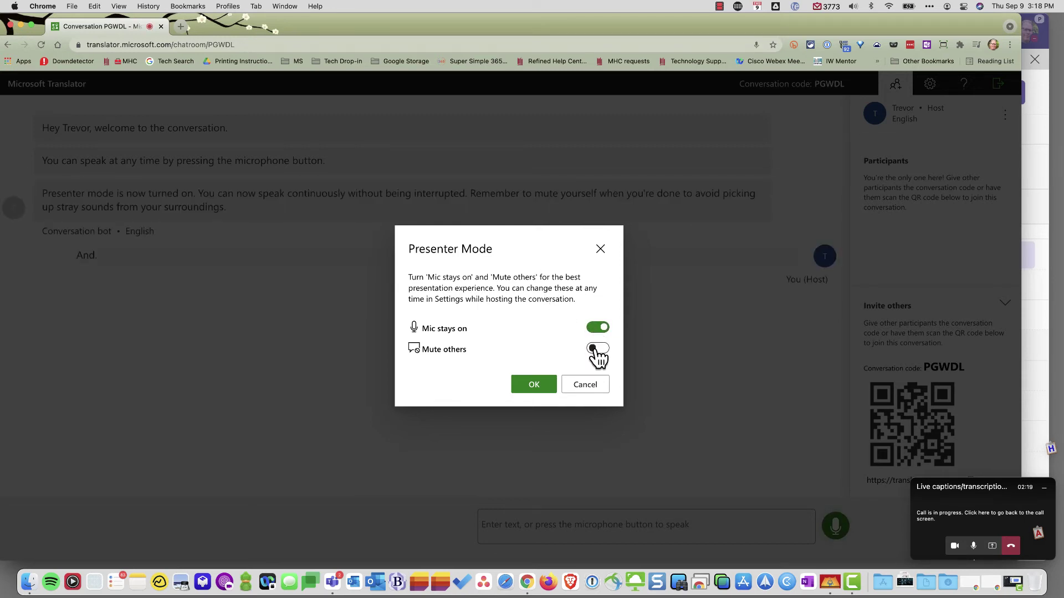
{"action": "left_click", "coordinate": [531, 389]}
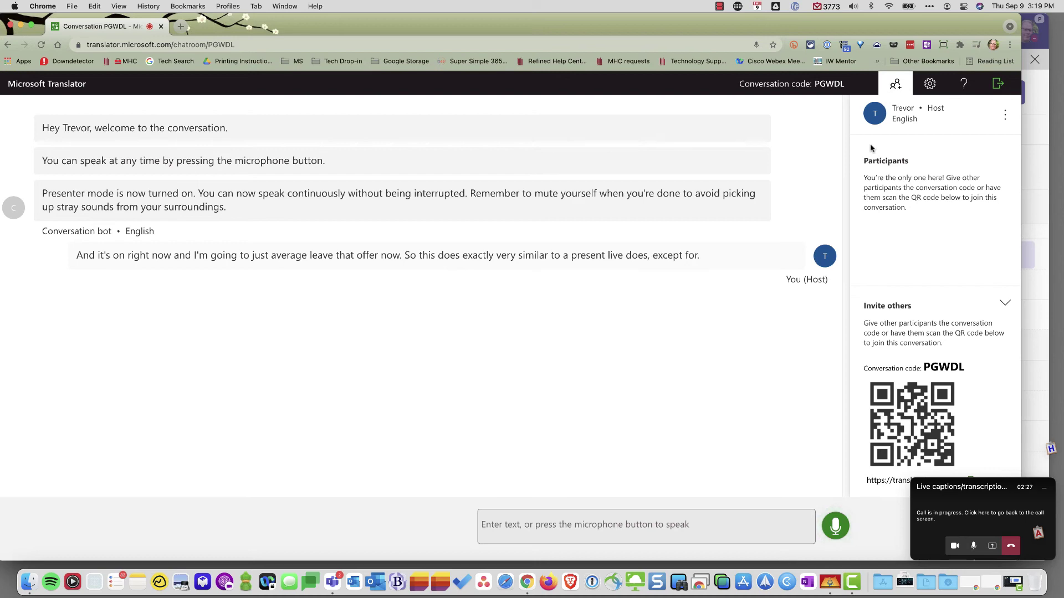
Narrow the Translator browser window to just over half the screen and minimise the Teams meeting and calendar windows behind it.
{"action": "left_click_drag", "start_coordinate": [1022, 139], "coordinate": [608, 138]}
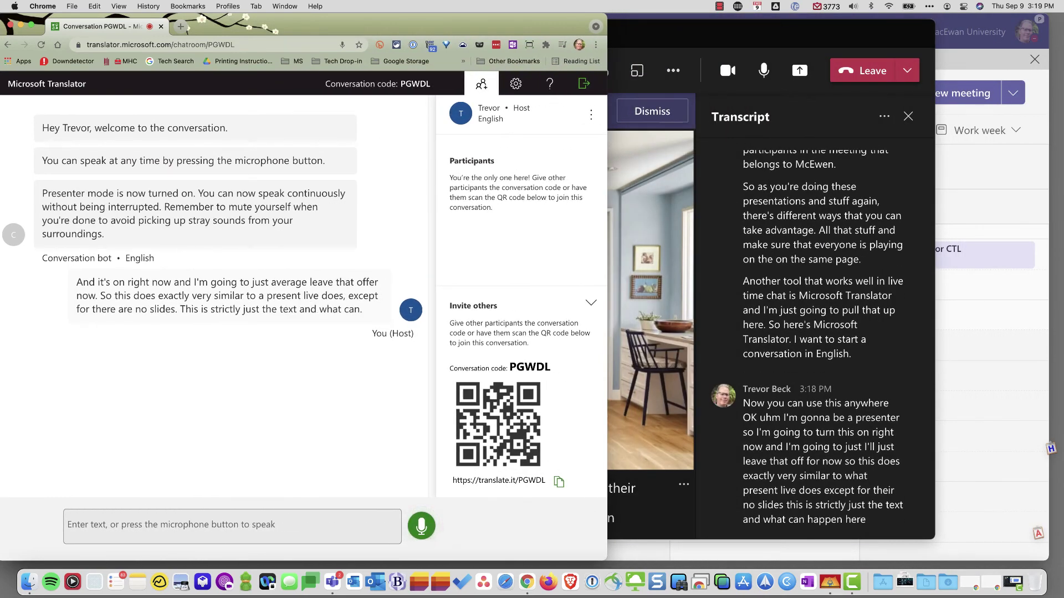
{"action": "left_click", "coordinate": [654, 39]}
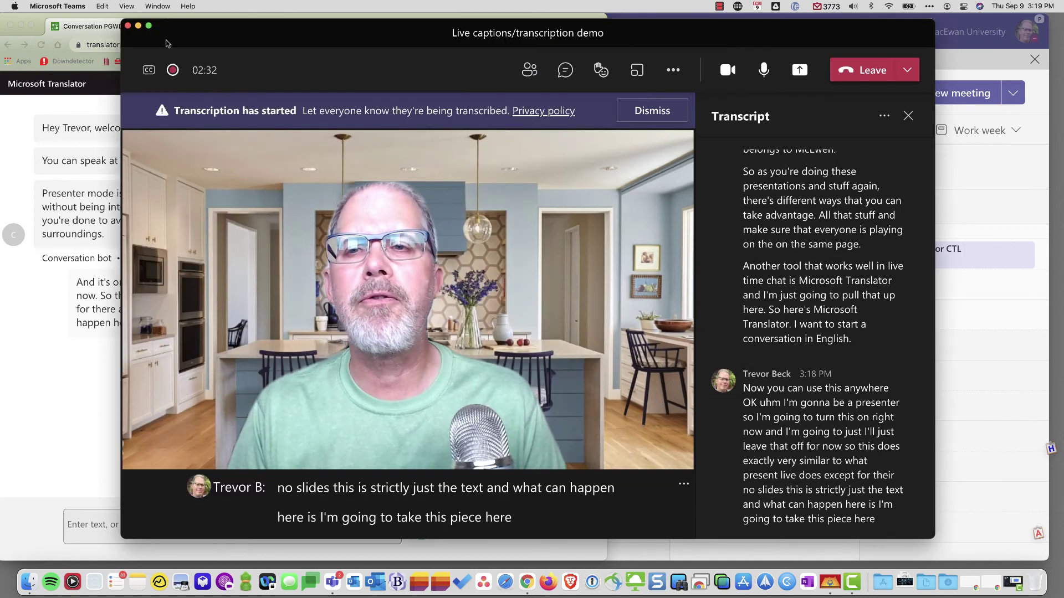
{"action": "left_click", "coordinate": [143, 31]}
{"action": "left_click", "coordinate": [872, 45]}
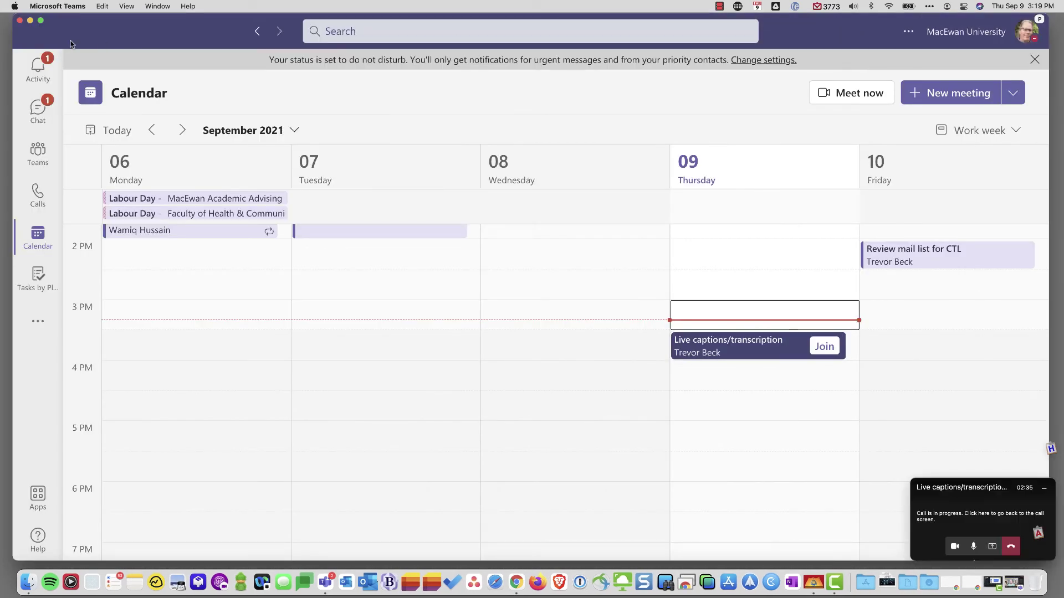
{"action": "left_click", "coordinate": [31, 21]}
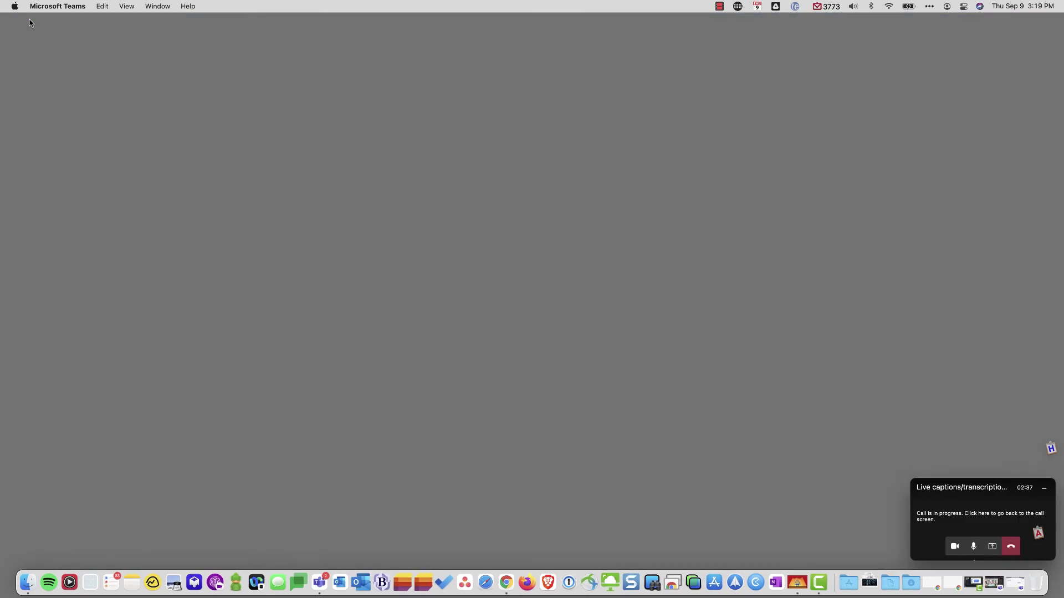
{"action": "left_click", "coordinate": [508, 583]}
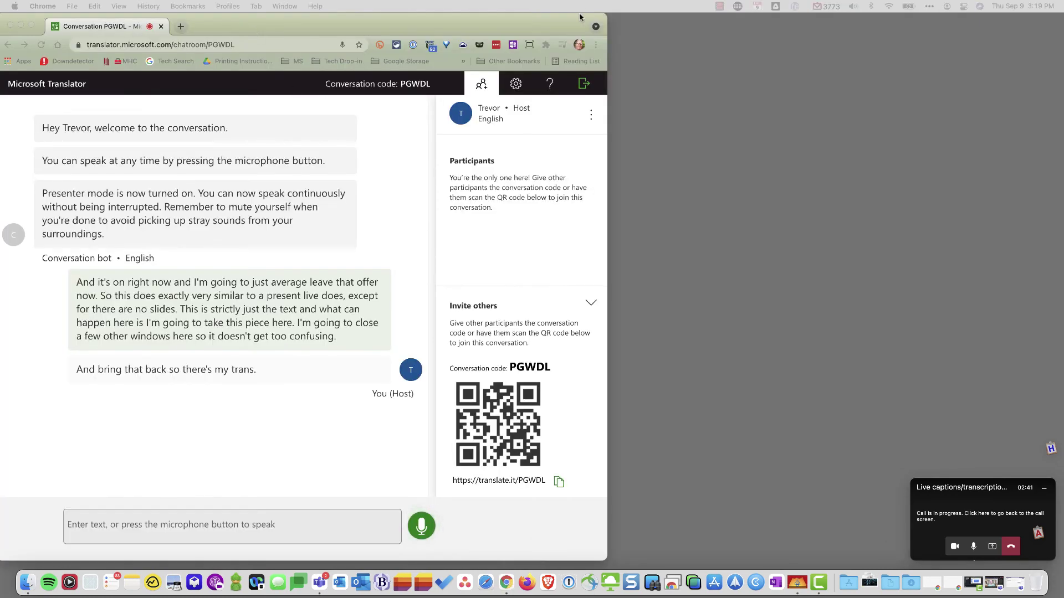
{"action": "left_click", "coordinate": [596, 46]}
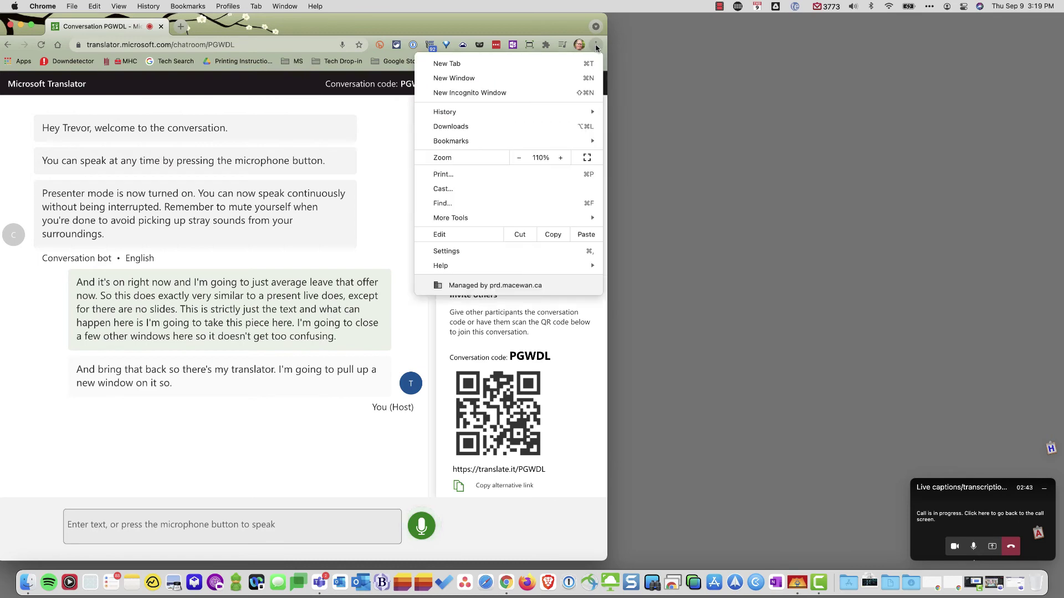
{"action": "left_click", "coordinate": [581, 93]}
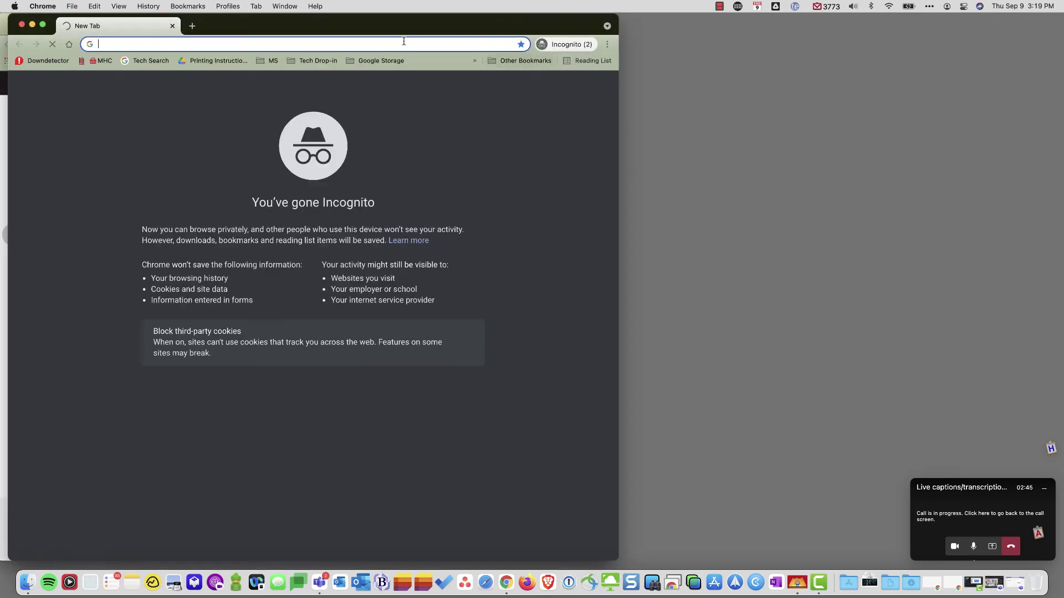
{"action": "left_click_drag", "start_coordinate": [404, 27], "coordinate": [886, 26]}
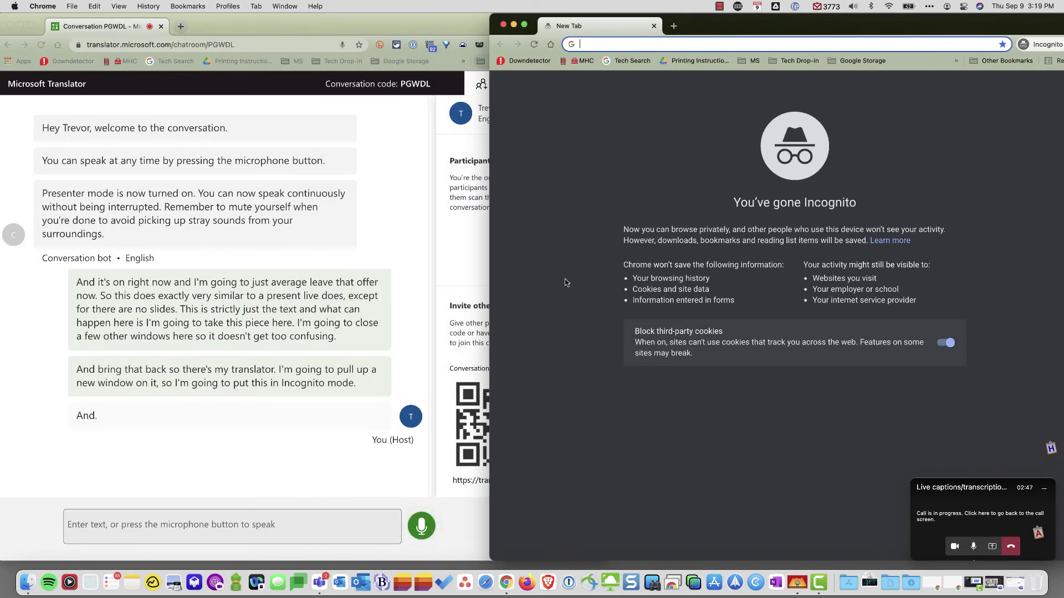
{"action": "type", "text": "https://ppt.ms/kxc7cp73"}
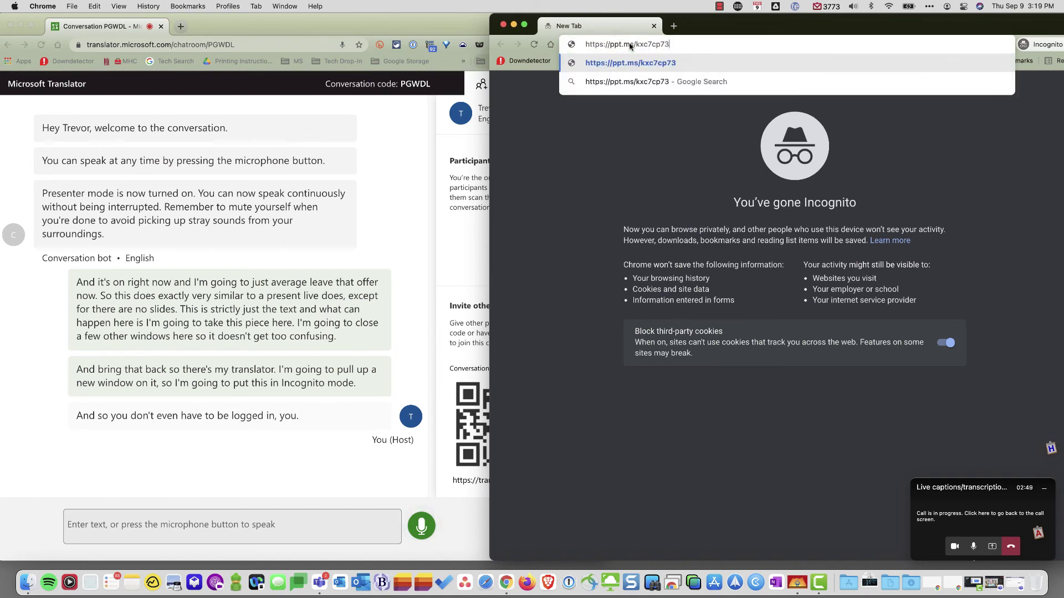
{"action": "key", "text": "Return"}
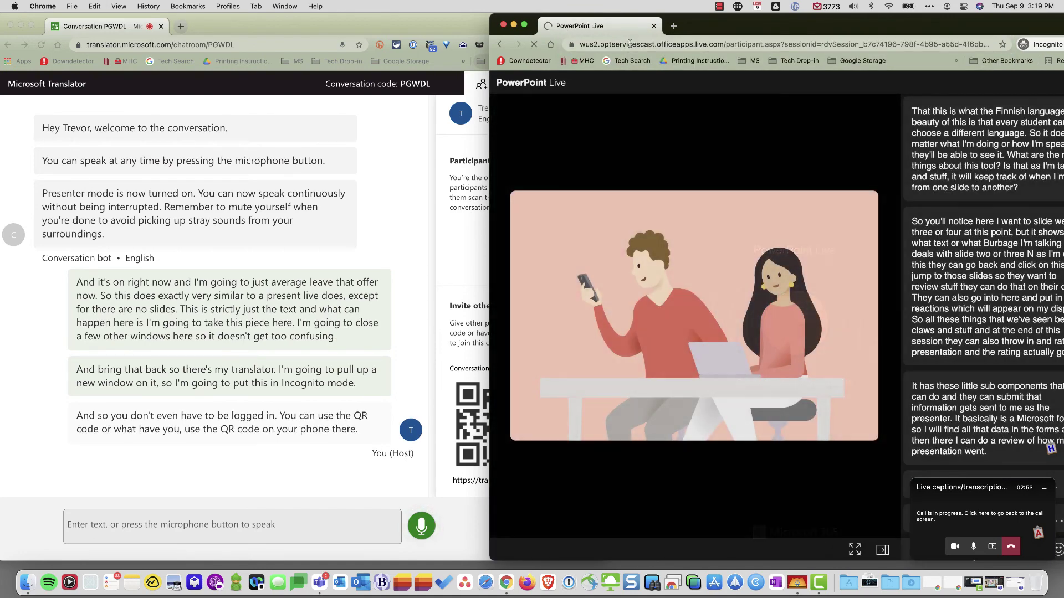
{"action": "left_click", "coordinate": [682, 44]}
{"action": "type", "text": "ppt.ms/kxc7cp73"}
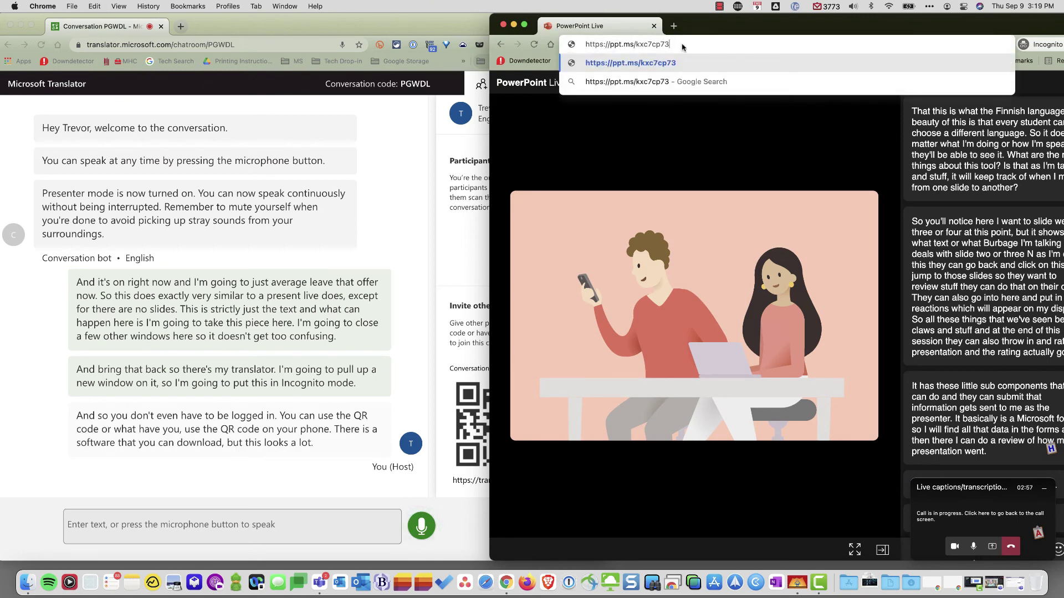
{"action": "key", "text": "Return"}
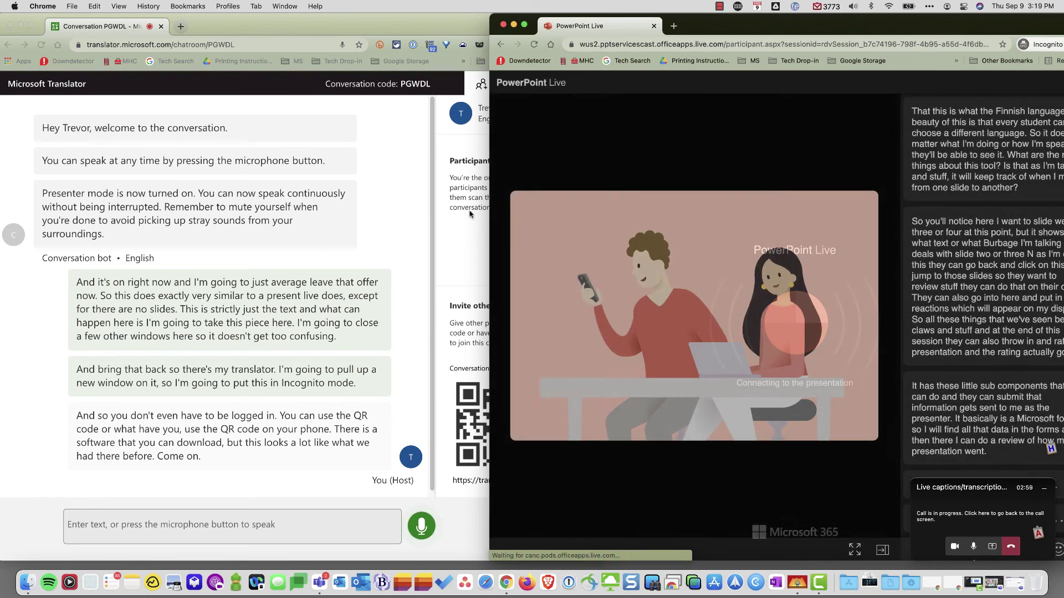
Copy the alternative invite link of Translator conversation PGWDL and load it in the incognito window.
{"action": "left_click", "coordinate": [470, 214]}
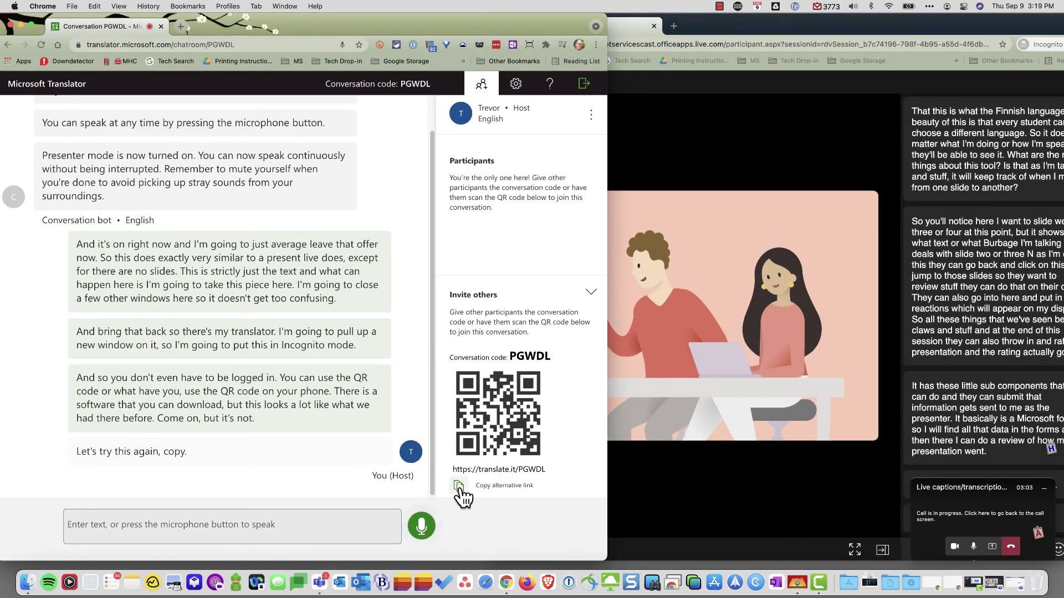
{"action": "left_click", "coordinate": [725, 49]}
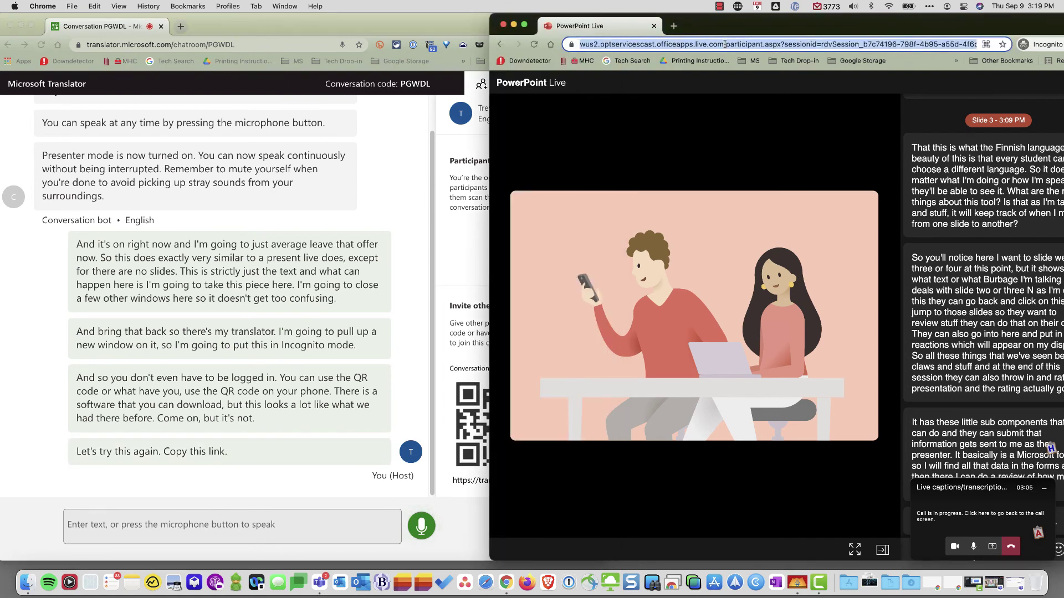
{"action": "type", "text": "https://translate.it/PGWDL"}
{"action": "key", "text": "Return"}
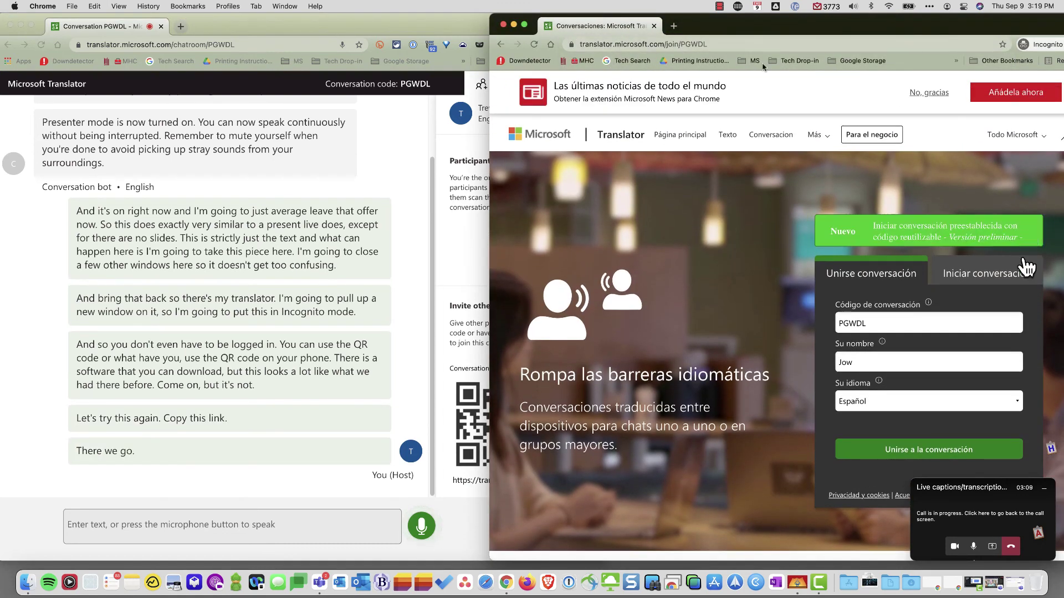
Replace the participant name, join conversation PGWDL with Español as the language, and check the conversation in both the host and participant windows.
{"action": "mouse_move", "coordinate": [885, 343]}
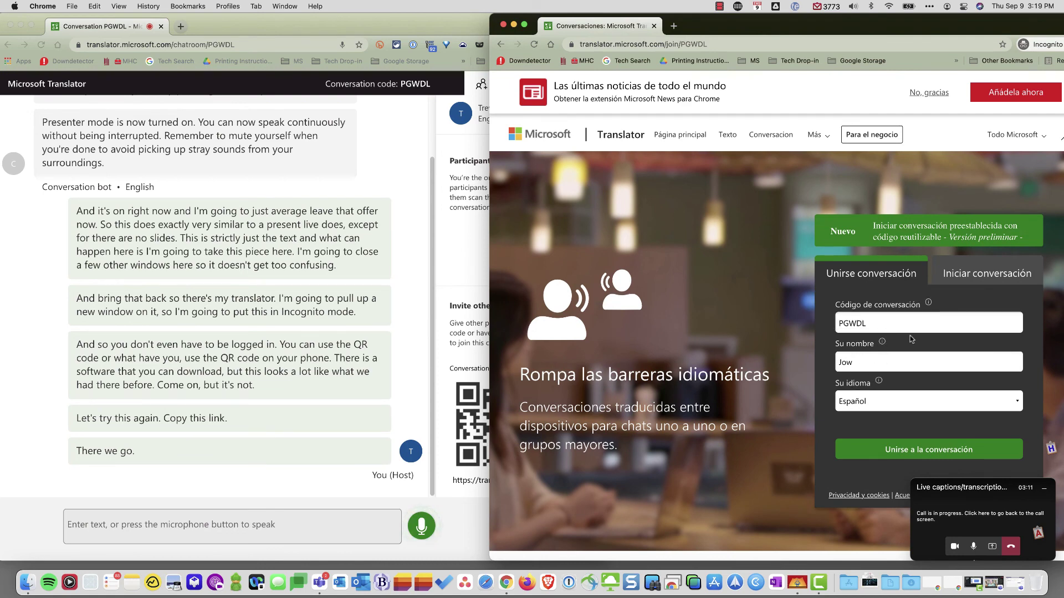
{"action": "double_click", "coordinate": [852, 363]}
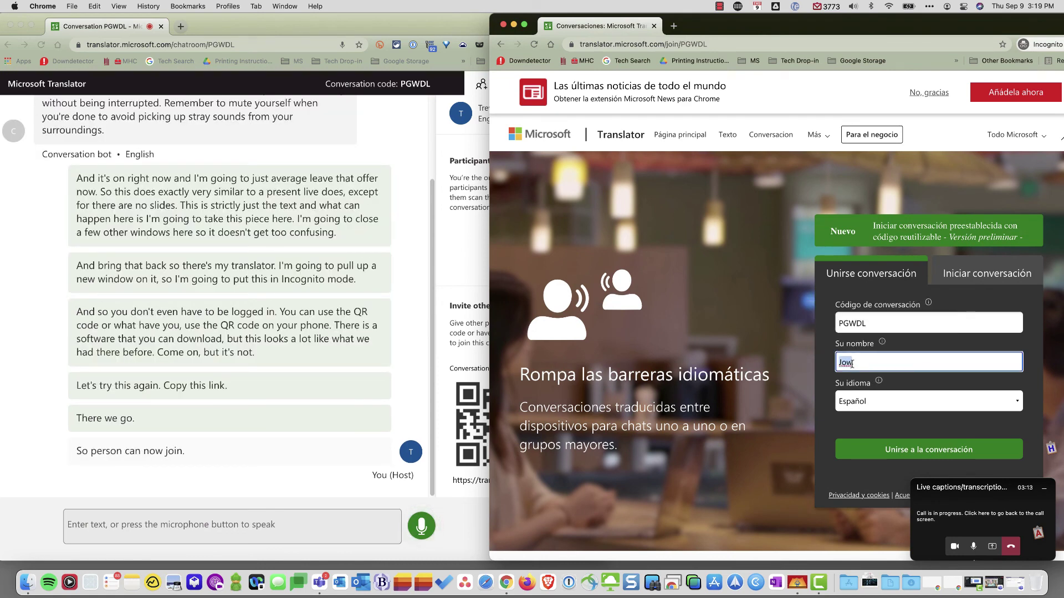
{"action": "type", "text": "Jazz"}
{"action": "left_click", "coordinate": [946, 455]}
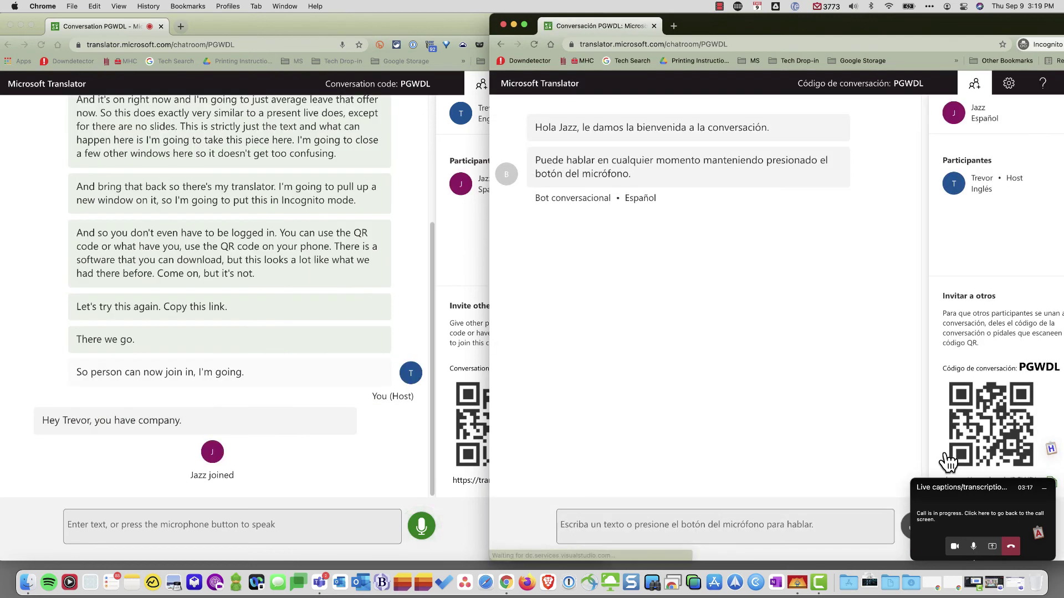
{"action": "left_click", "coordinate": [449, 251]}
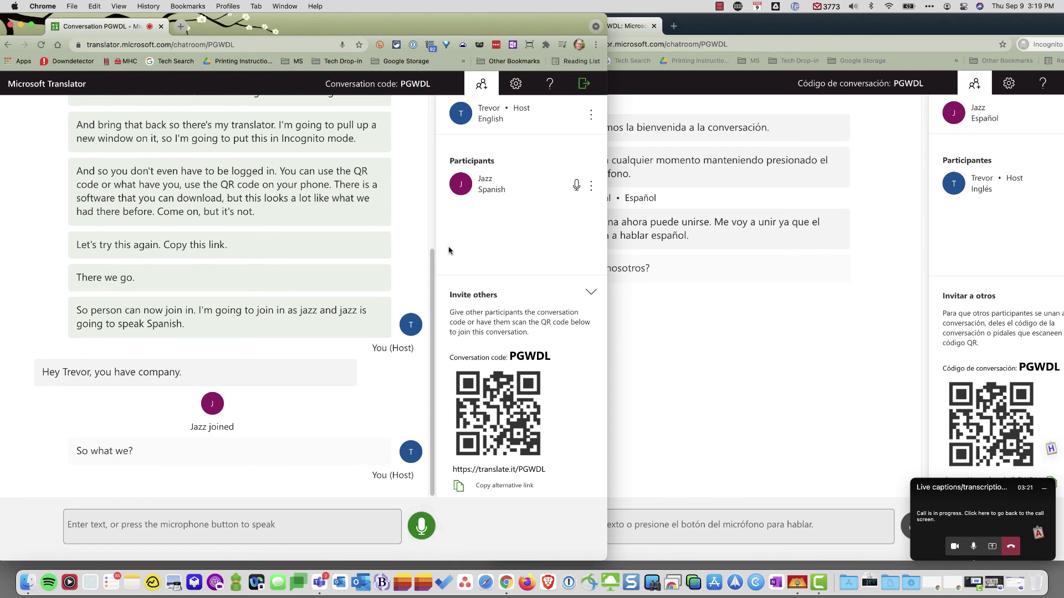
{"action": "left_click", "coordinate": [763, 331]}
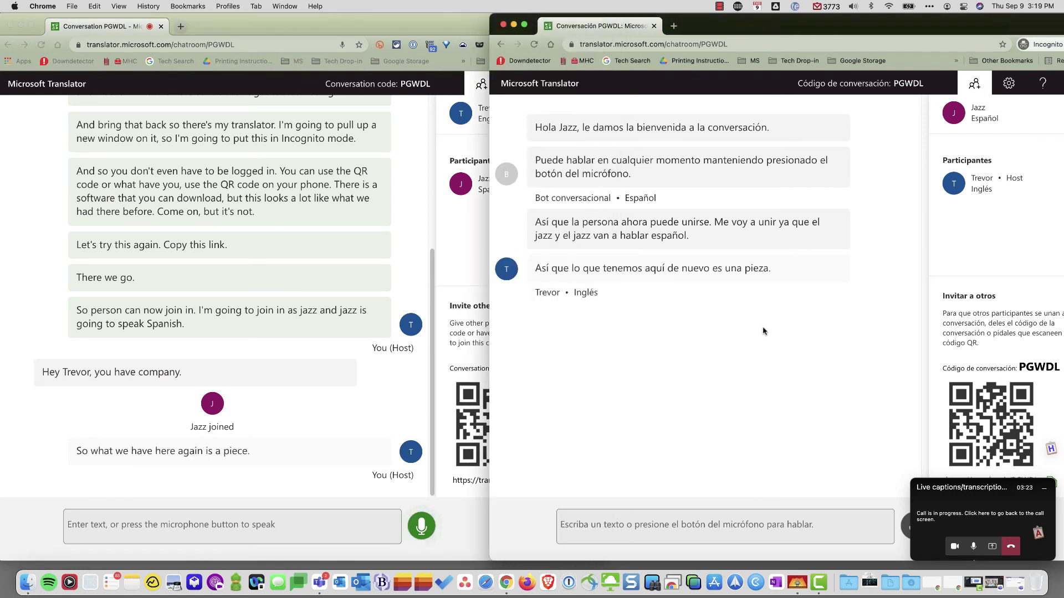